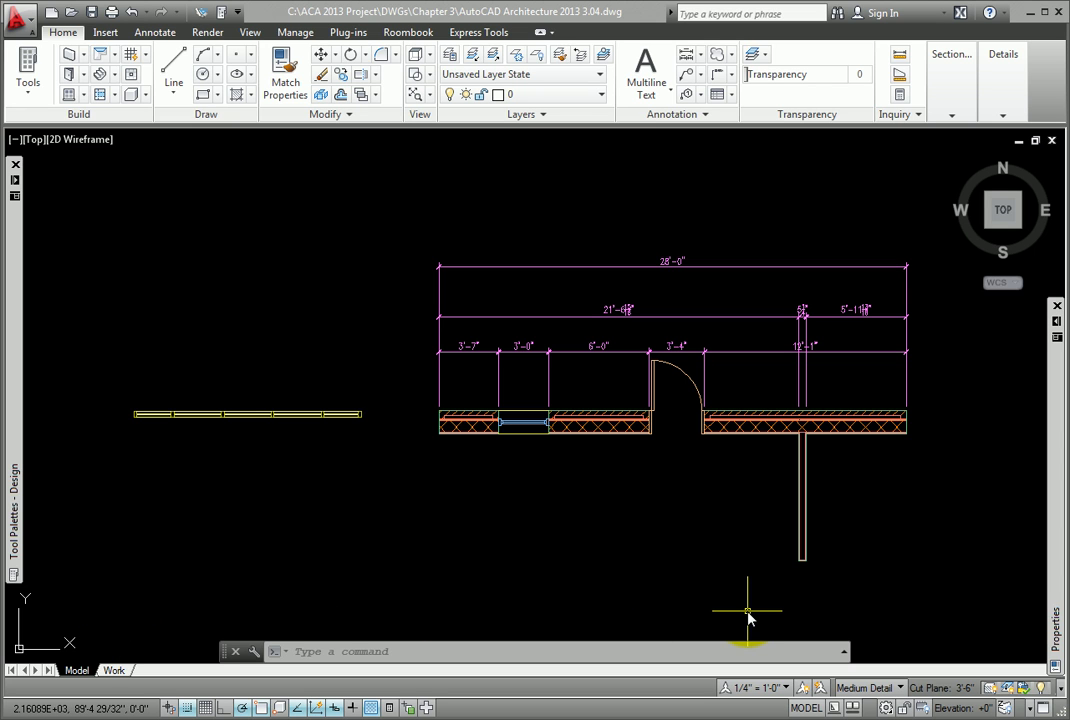
# Stretch the short vertical wall's bottom end down and left so it runs diagonally.
pyautogui.click(801, 552)
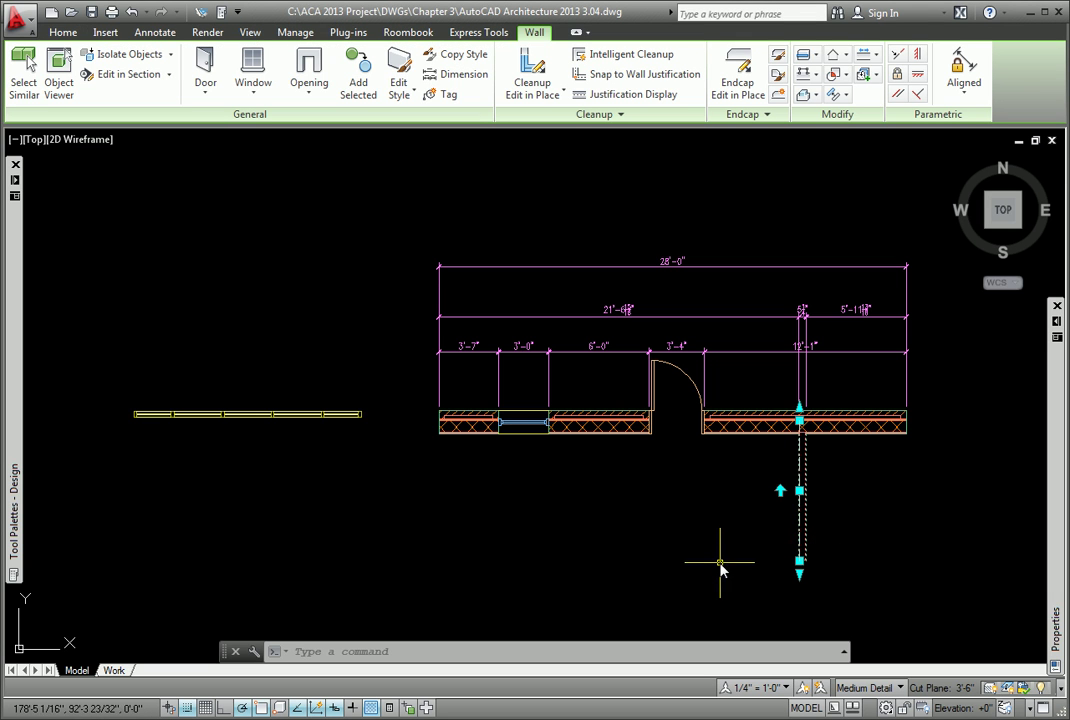
pyautogui.moveTo(801, 491)
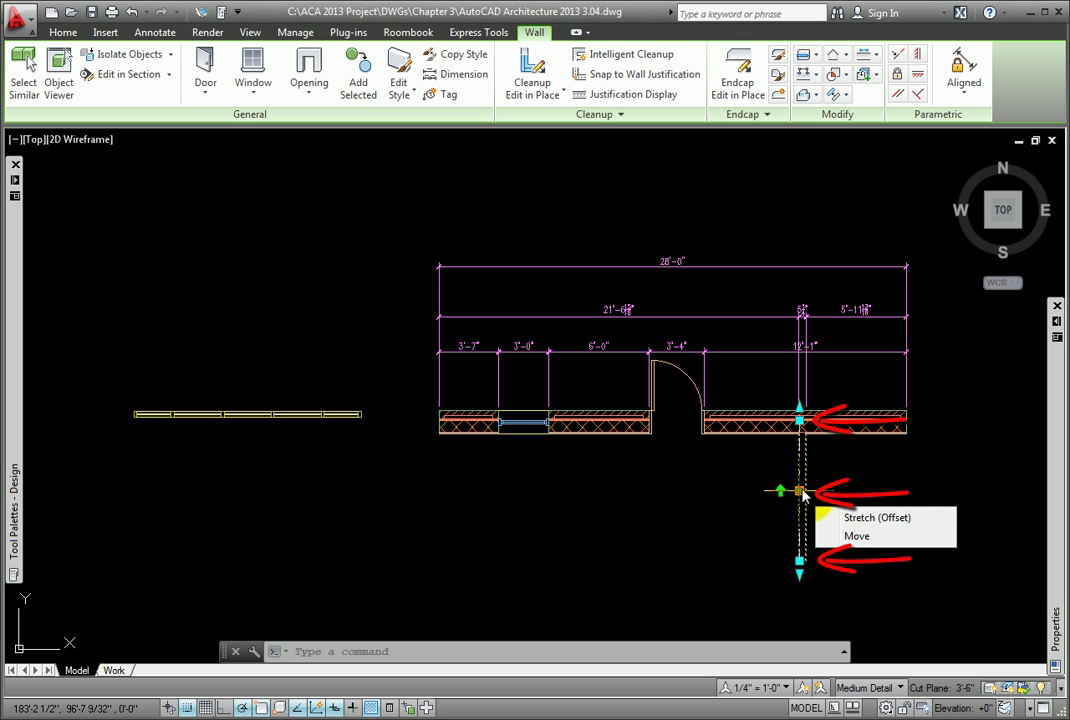
pyautogui.click(800, 561)
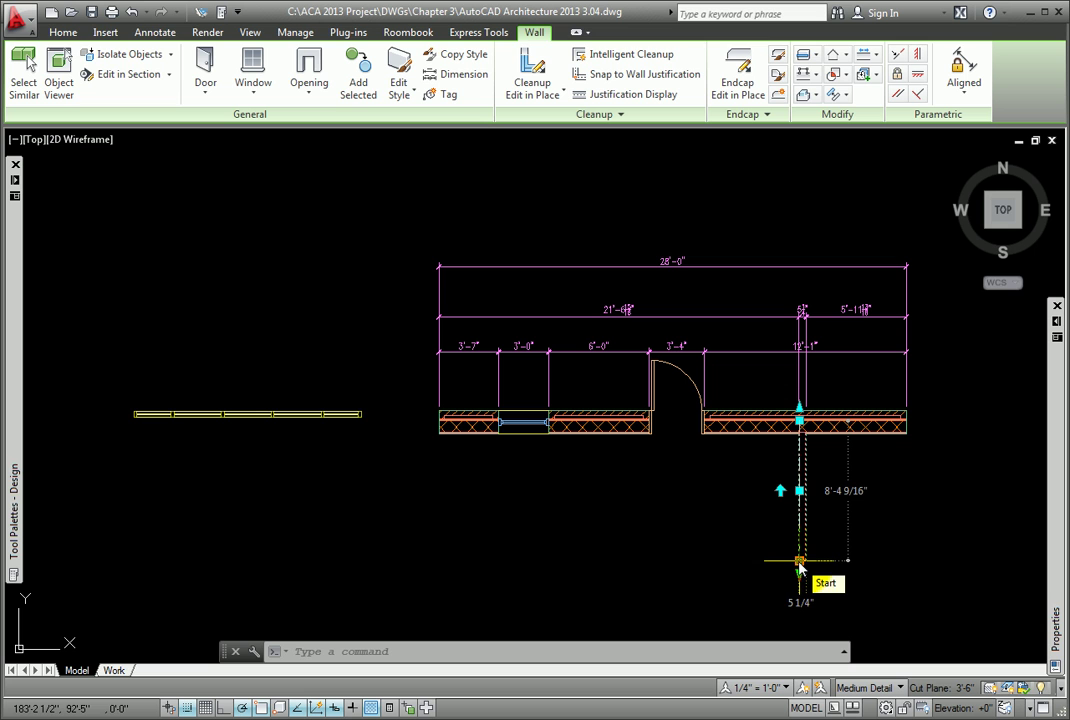
pyautogui.click(800, 566)
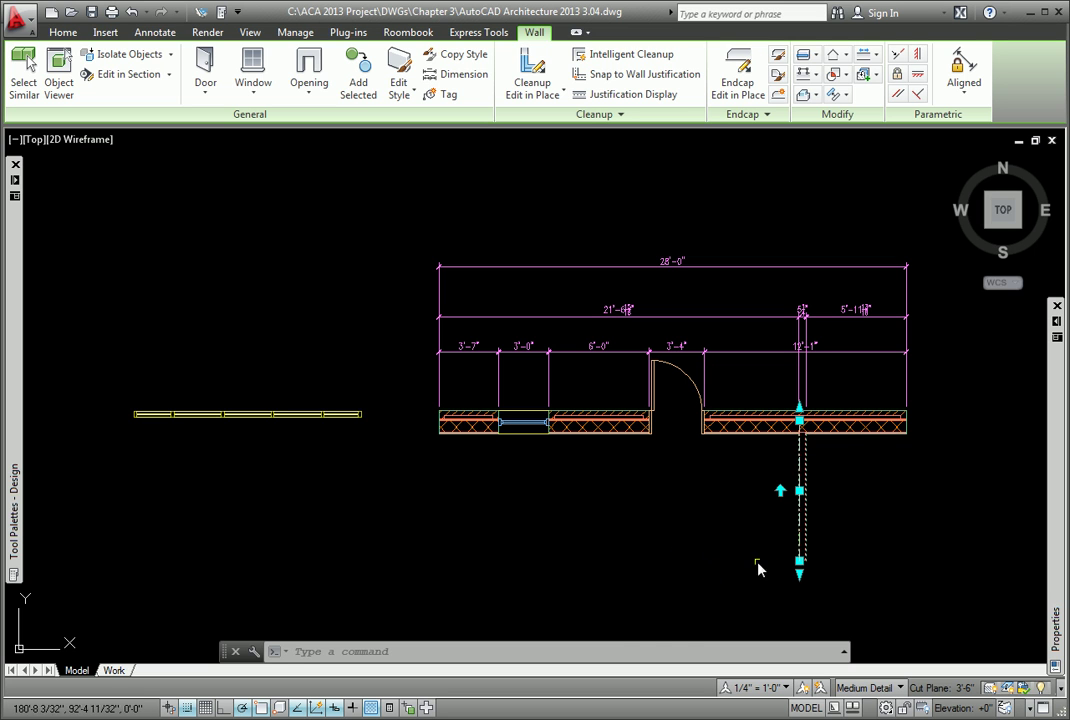
pyautogui.click(800, 562)
pyautogui.press('Tab')
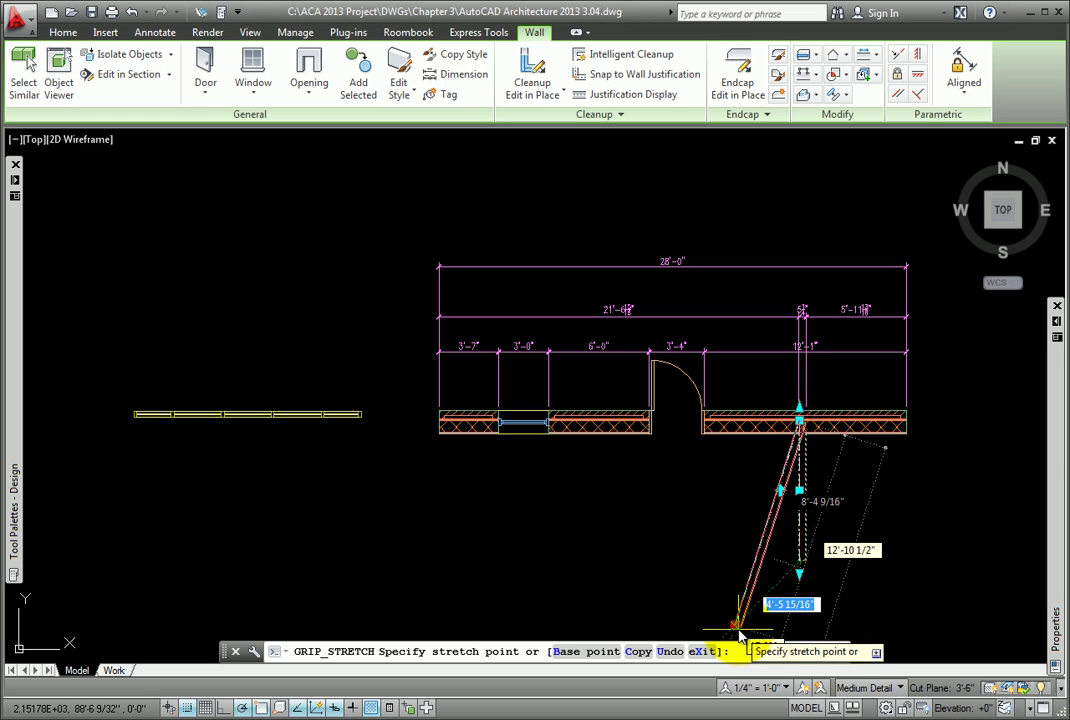
pyautogui.click(744, 626)
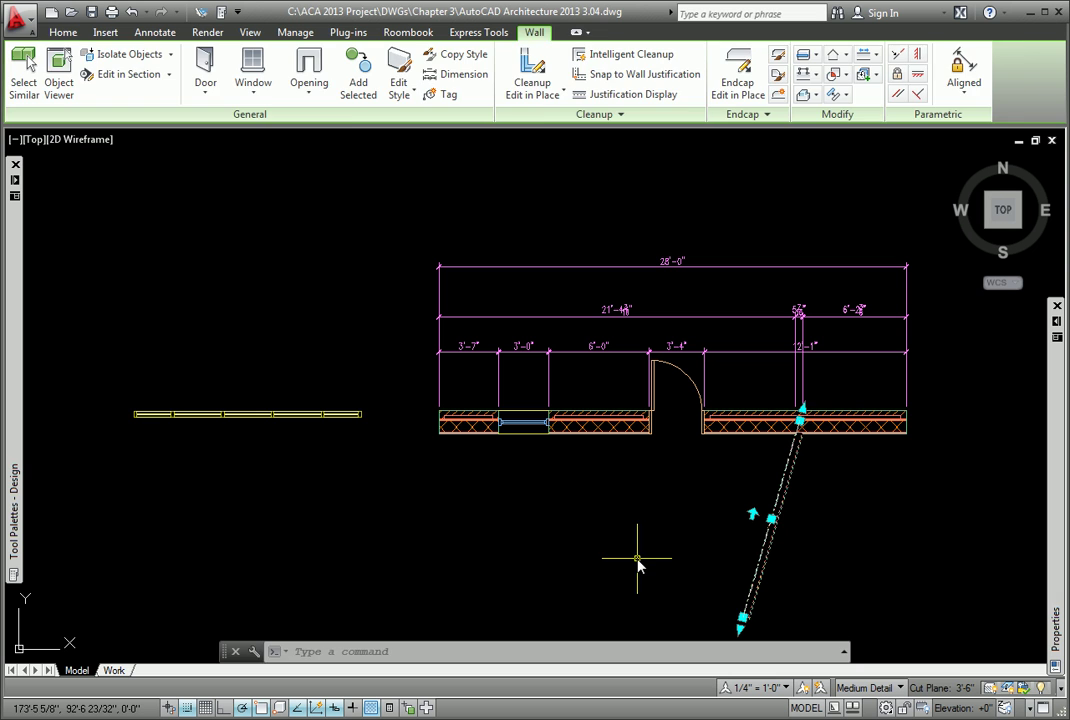
# Lengthen the long horizontal wall rightward so its overall dimension reads 32'-7 15/16".
pyautogui.press('Escape')
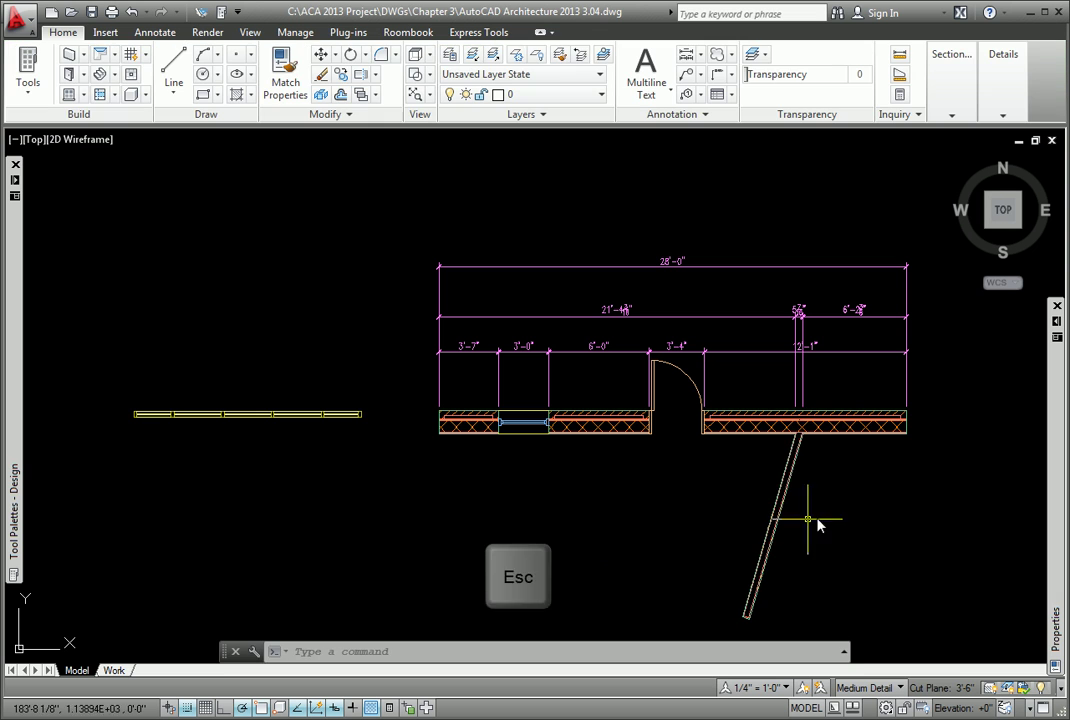
pyautogui.click(856, 441)
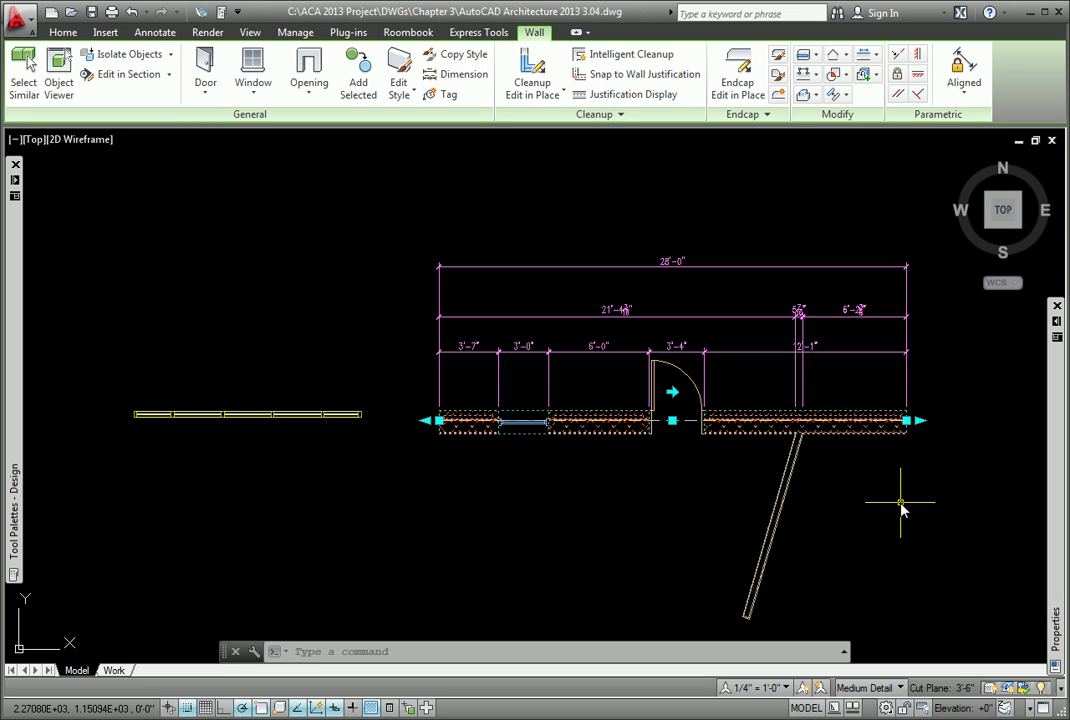
pyautogui.click(922, 423)
pyautogui.click(985, 422)
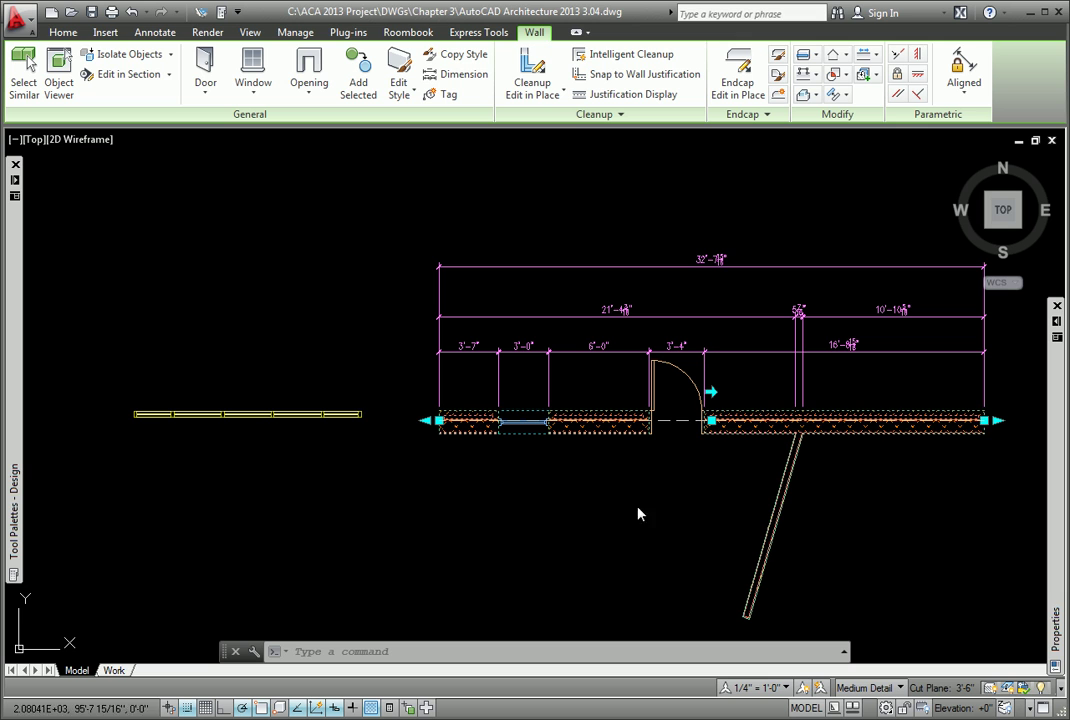
# Reverse the horizontal wall's direction, flipping its components to the opposite face.
pyautogui.click(714, 395)
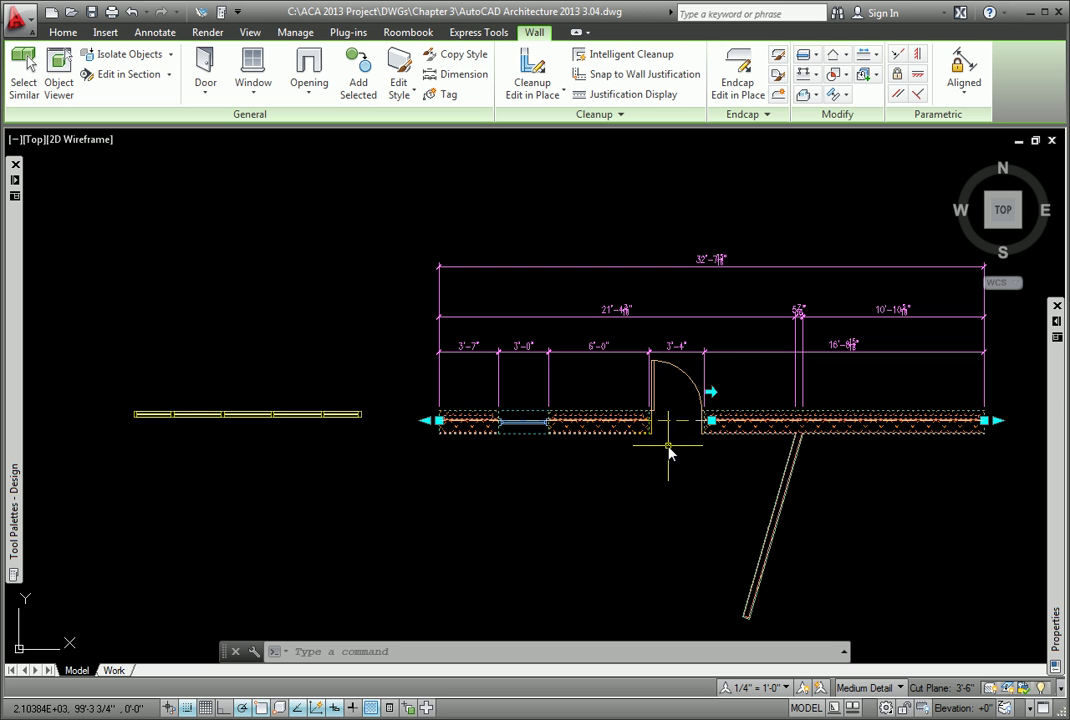
pyautogui.click(712, 394)
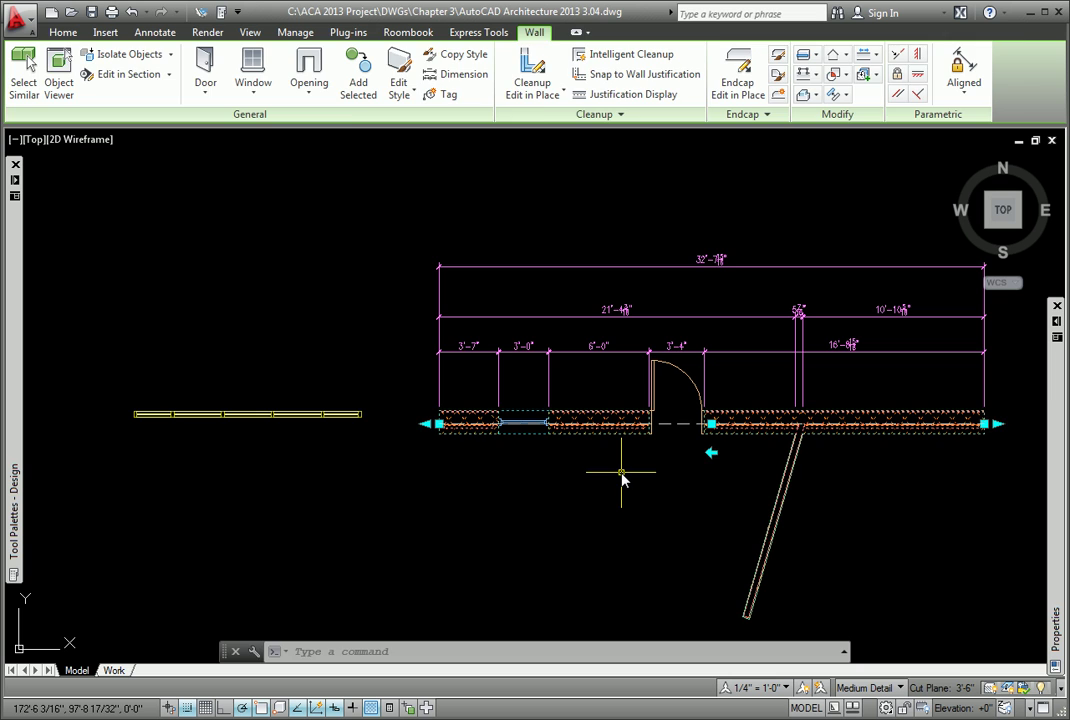
pyautogui.press('Escape')
pyautogui.scroll(2, 640, 442)
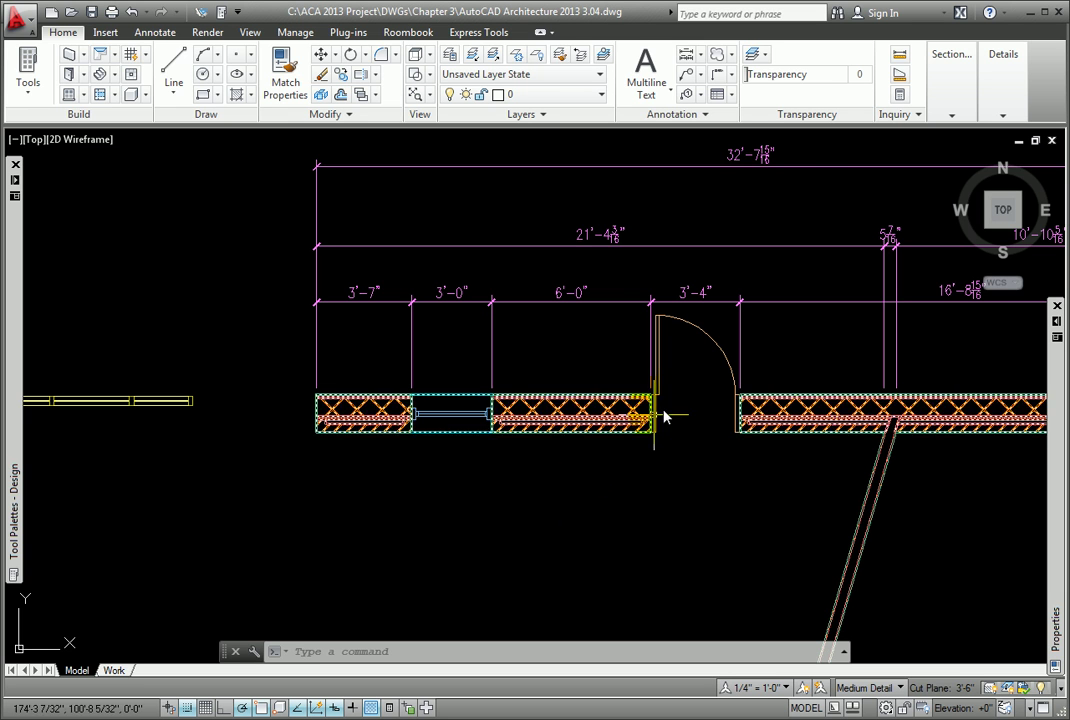
# Select the door and try stretching its width through standard and custom sizes.
pyautogui.click(717, 366)
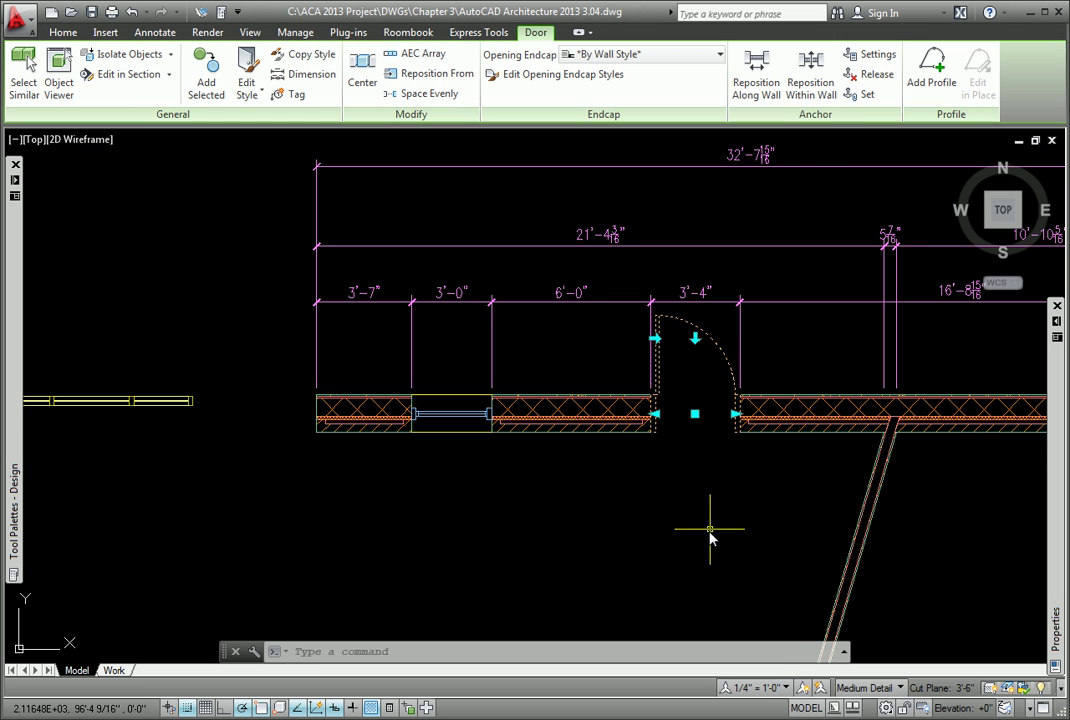
pyautogui.moveTo(709, 531); pyautogui.dragTo(645, 556, button='middle')
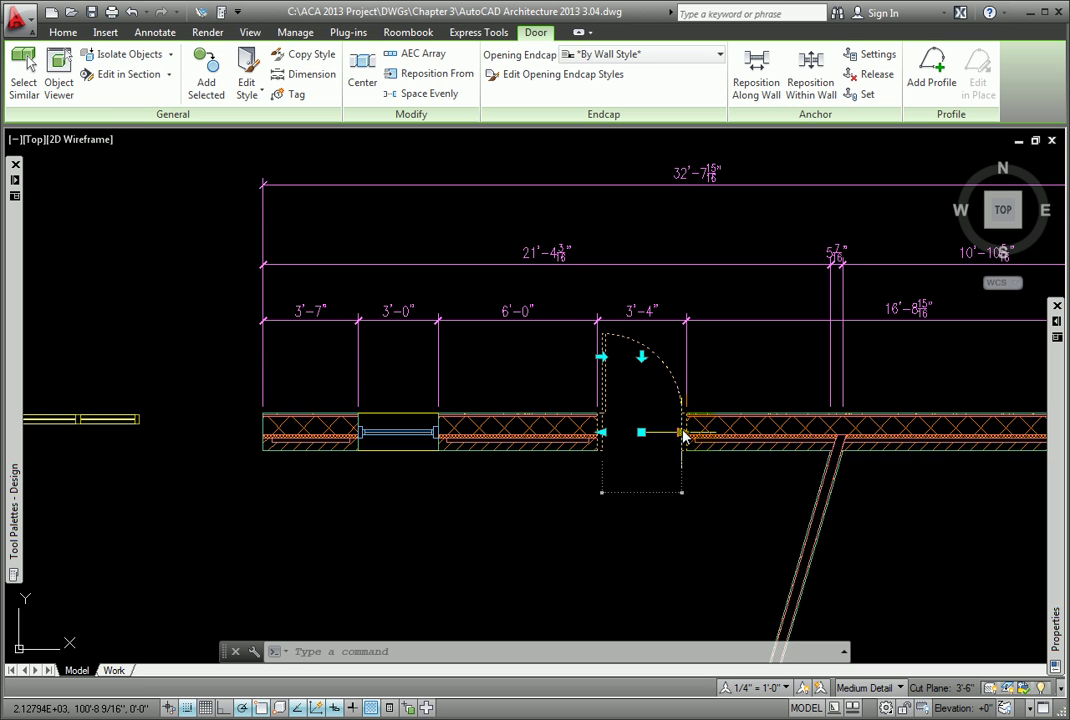
pyautogui.moveTo(683, 433)
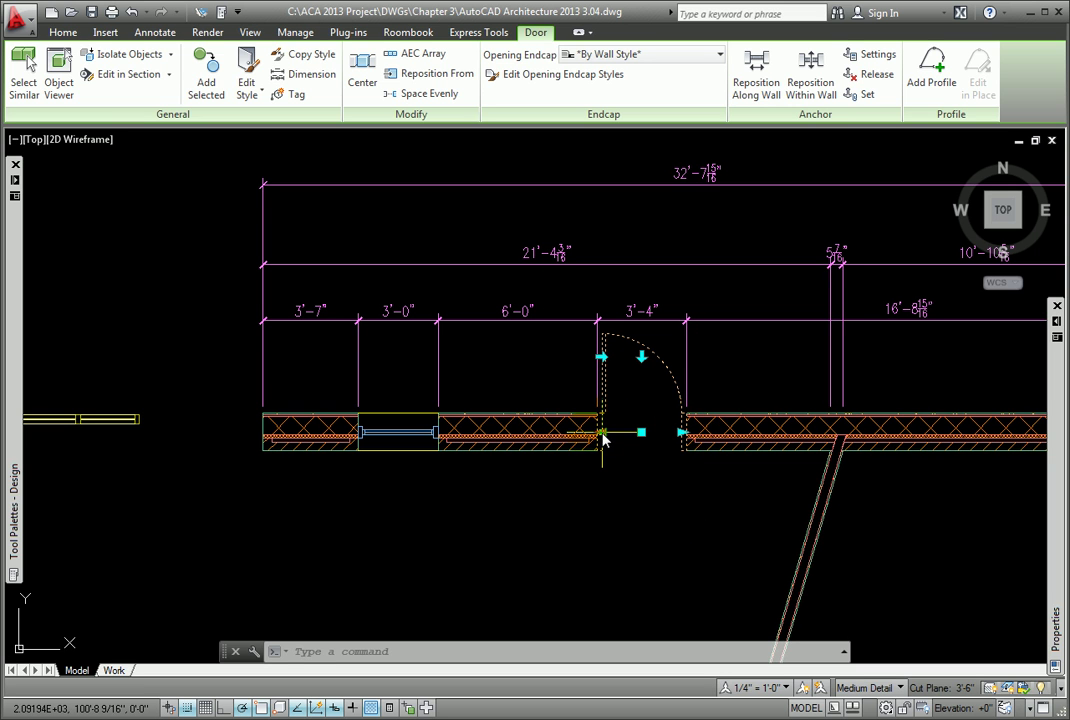
pyautogui.moveTo(602, 434)
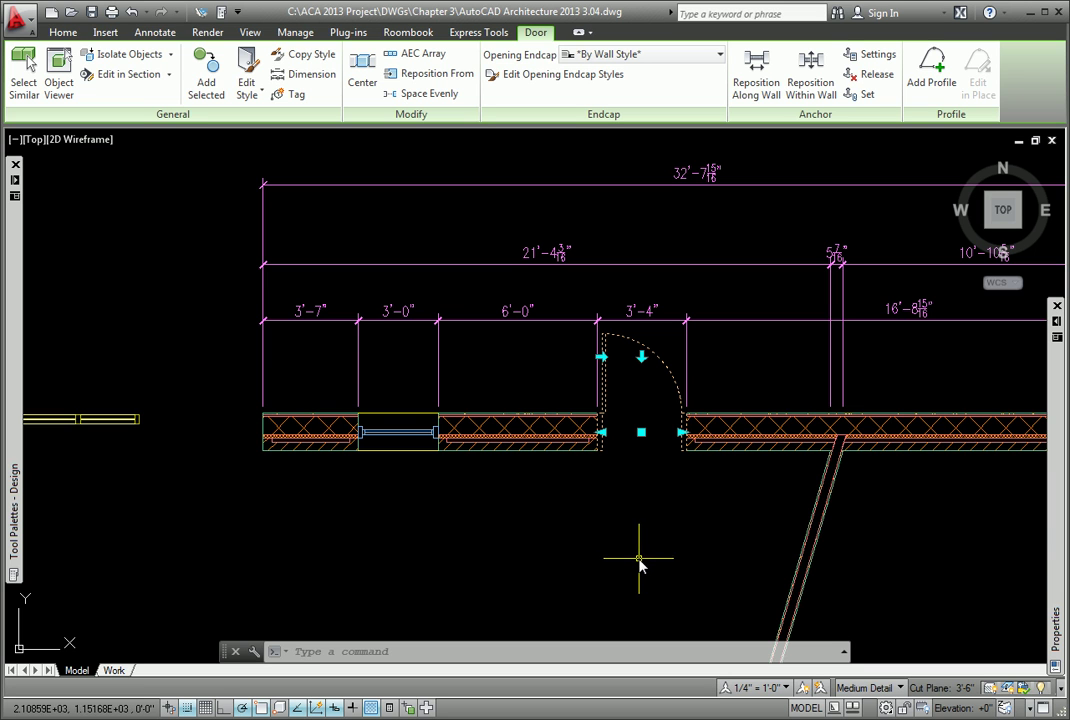
pyautogui.click(683, 433)
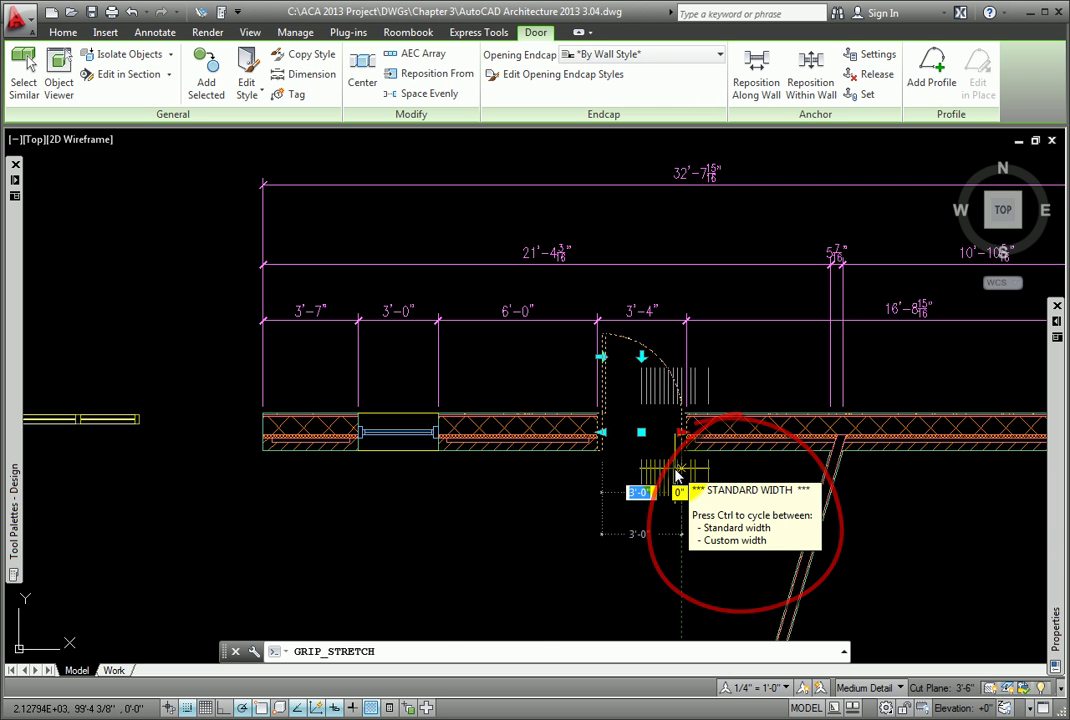
pyautogui.press('ctrl')
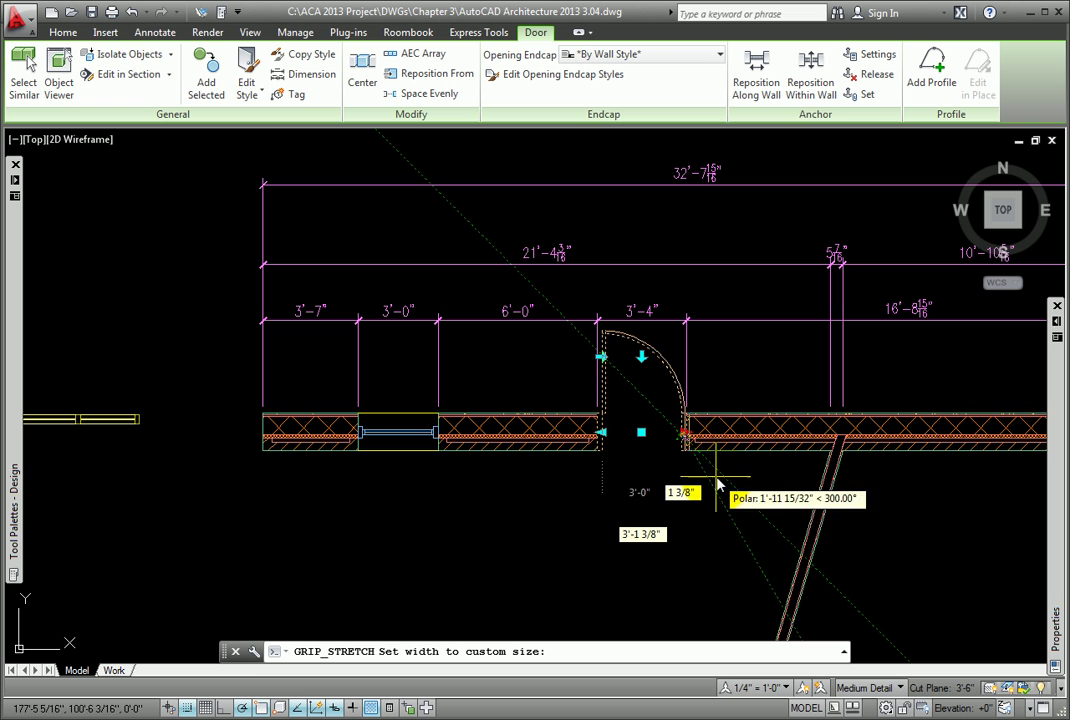
pyautogui.press('ctrl')
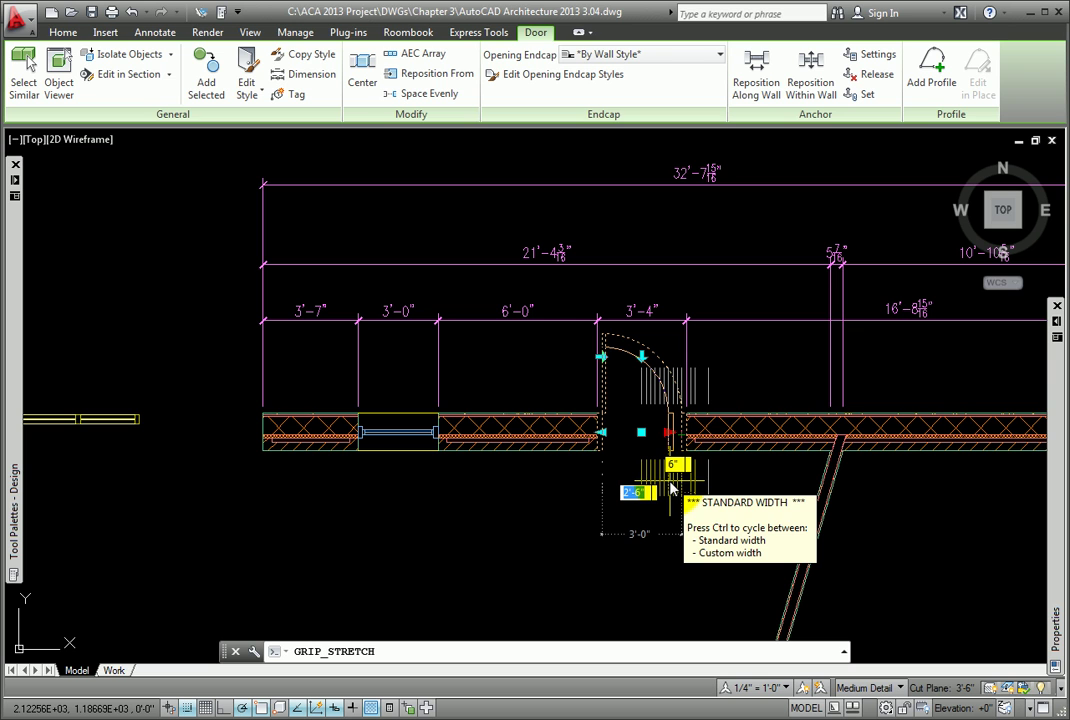
# Cancel the width change and flip the door swing to open toward the wall's upper side.
pyautogui.press('Escape')
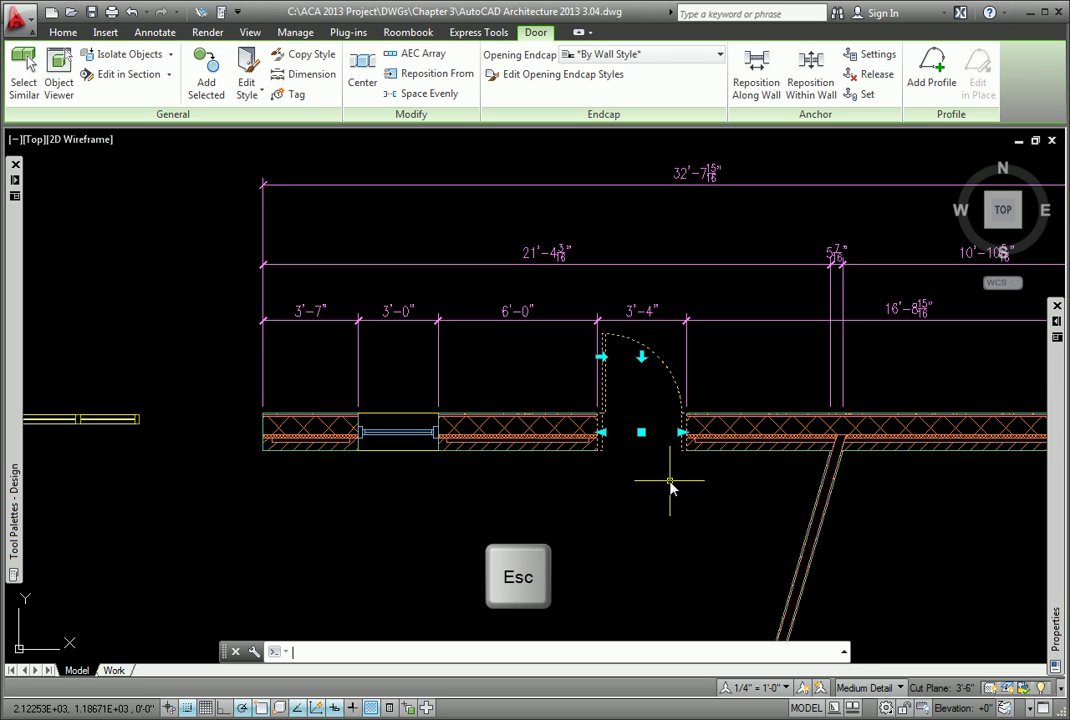
pyautogui.click(643, 360)
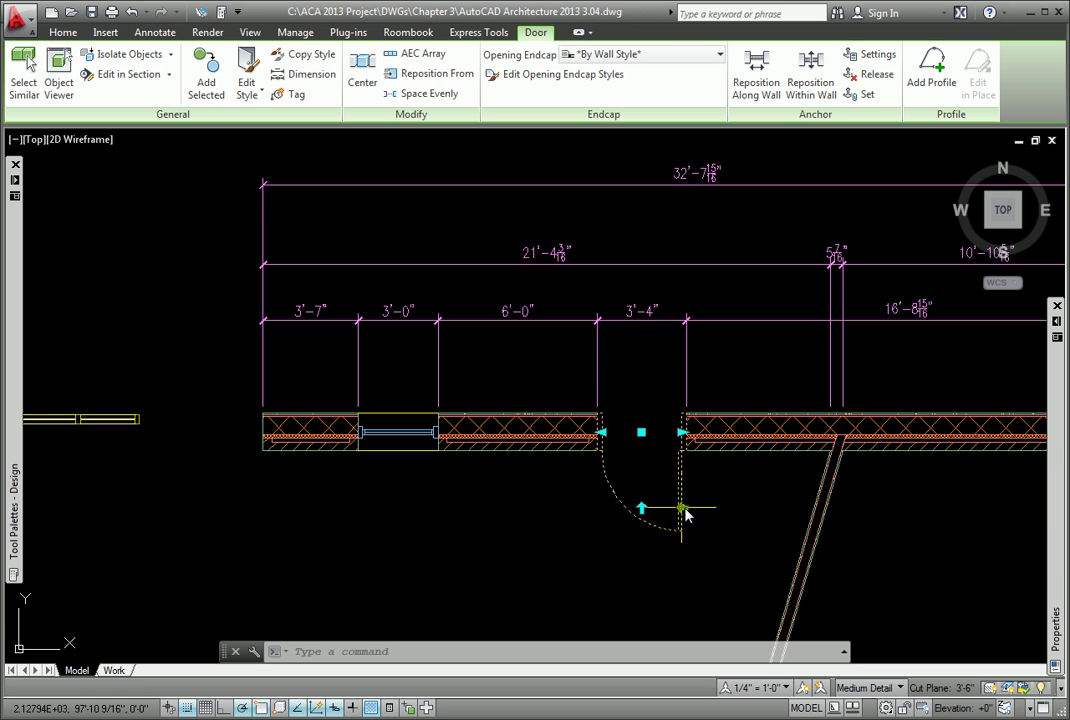
pyautogui.click(641, 509)
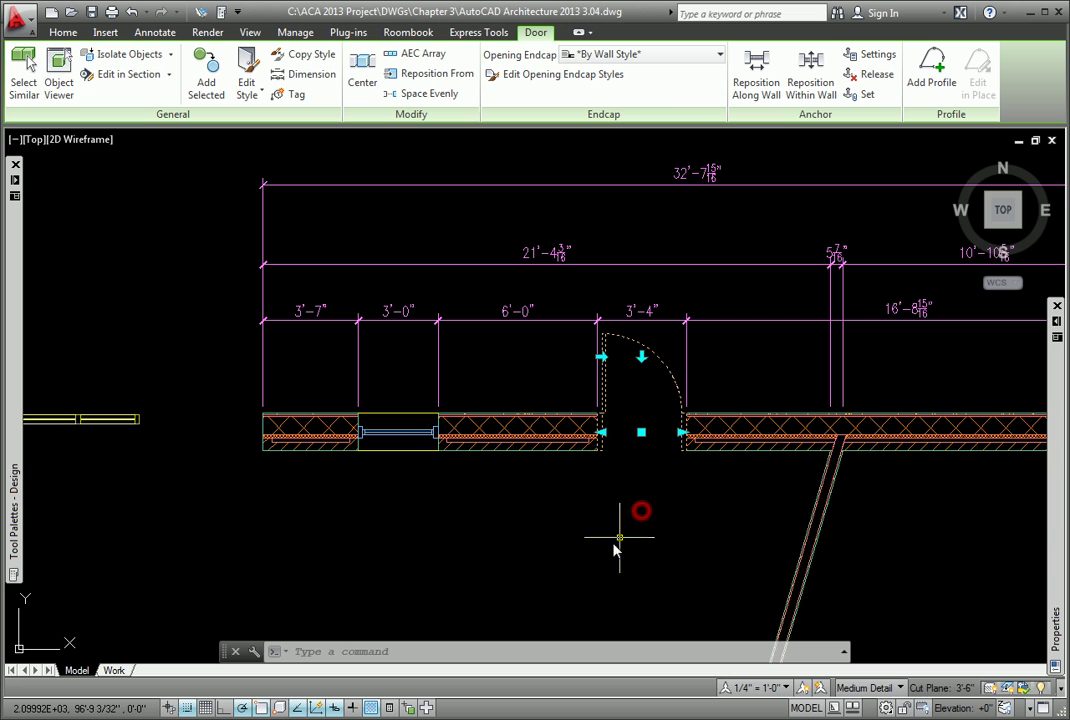
# Slide the window right along the wall, leaving 6'-9 3/16" left and 2'-9 13/16" right.
pyautogui.press('Escape')
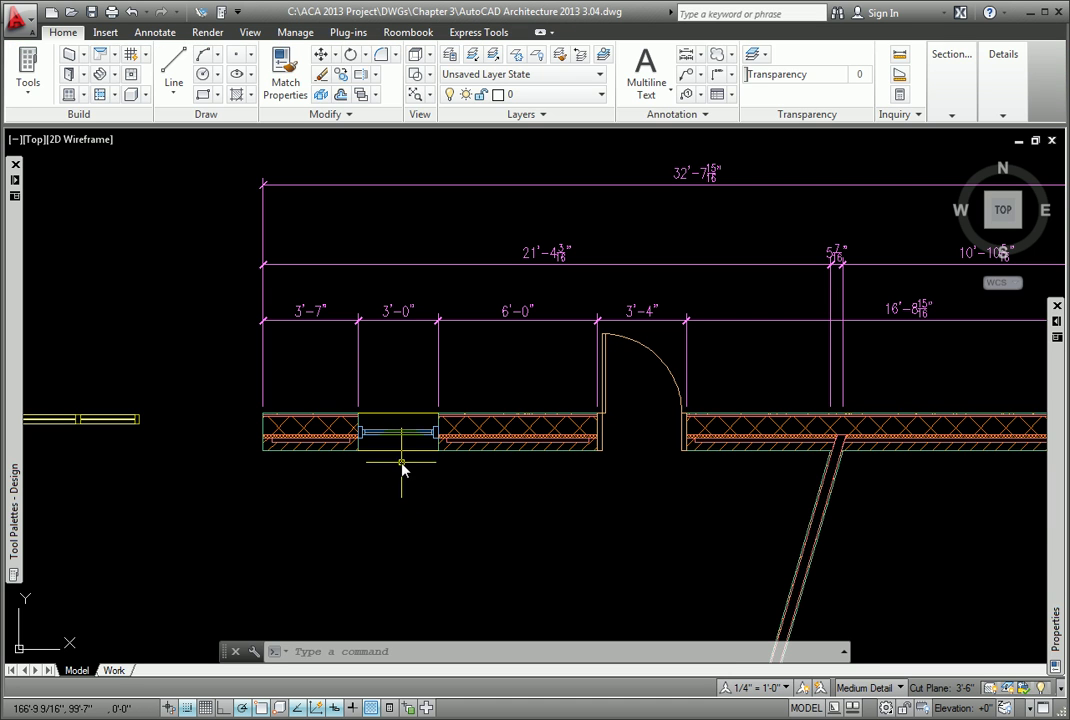
pyautogui.click(404, 458)
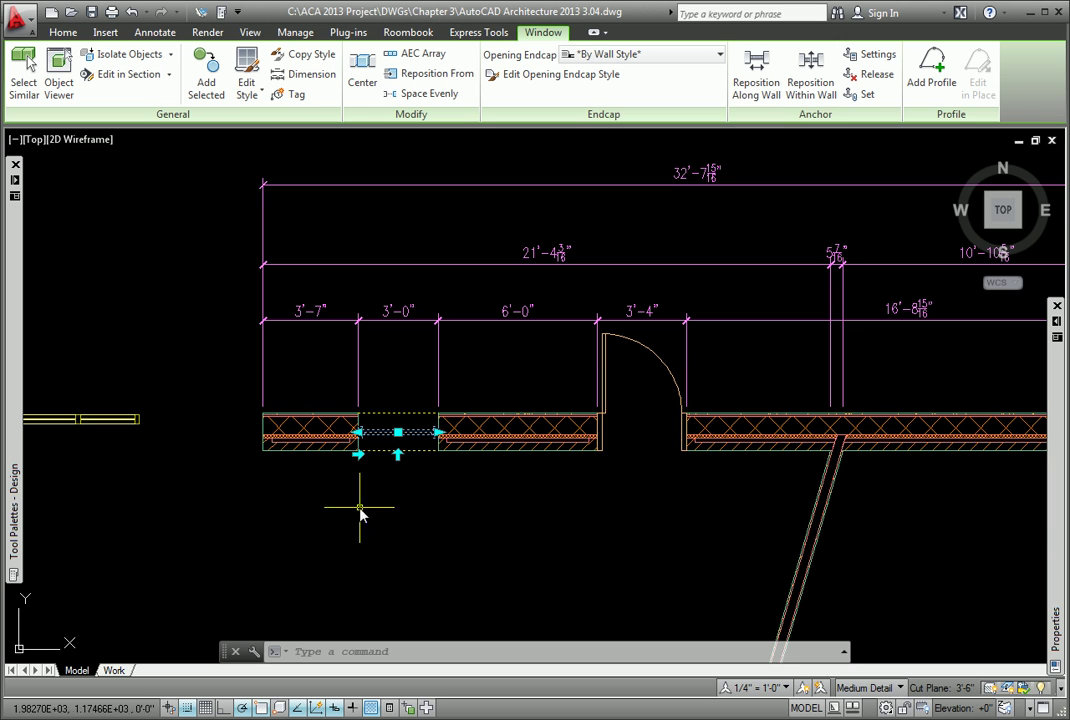
pyautogui.click(399, 434)
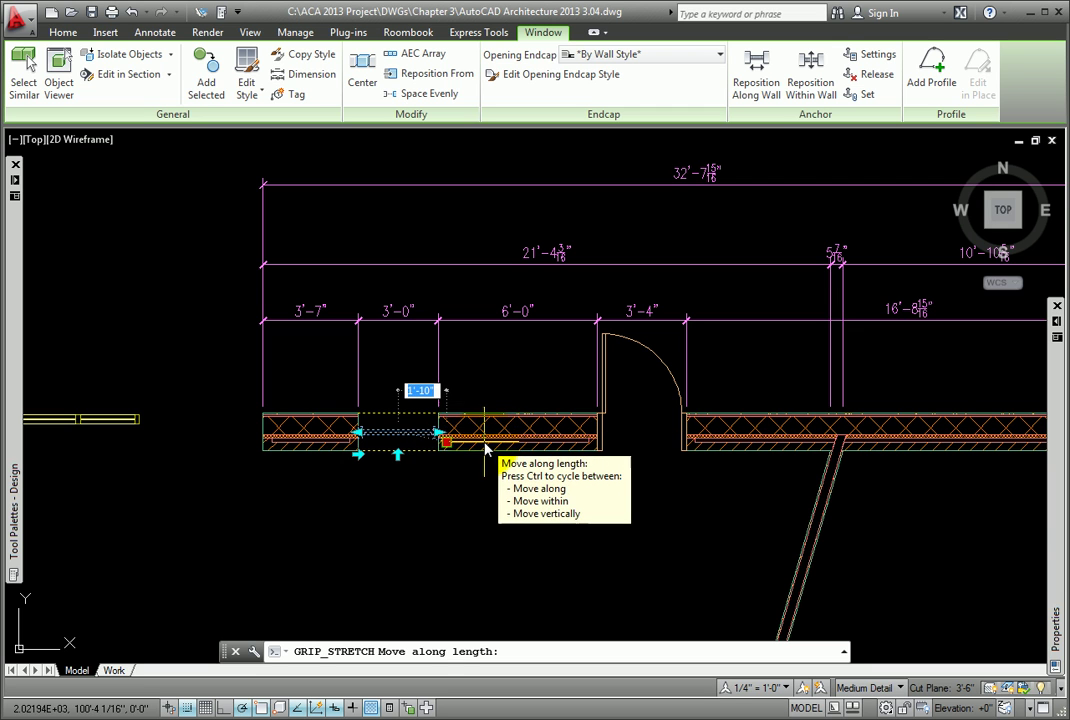
pyautogui.click(482, 440)
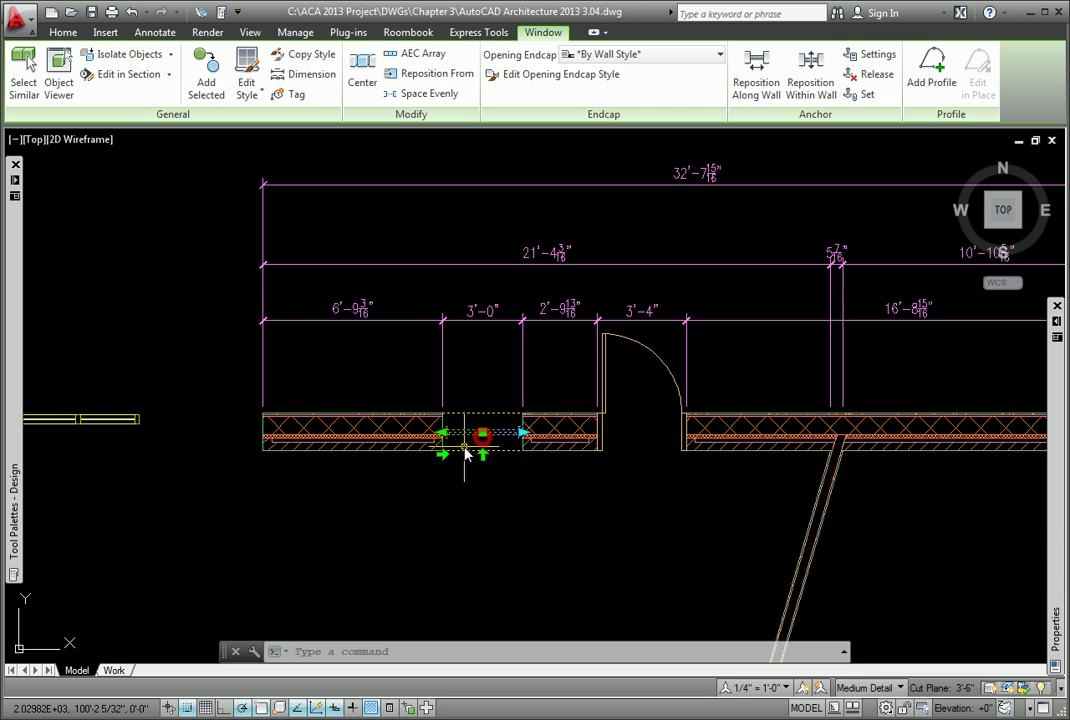
pyautogui.press('Escape')
pyautogui.scroll(-2, 362, 562)
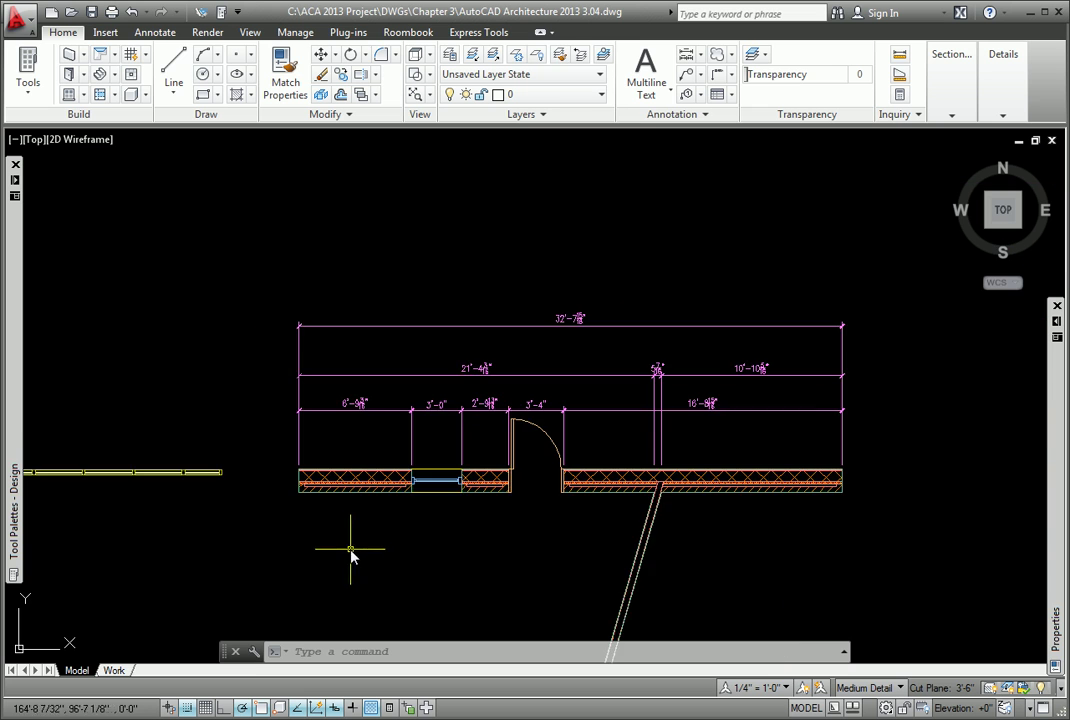
pyautogui.moveTo(387, 534); pyautogui.dragTo(589, 494, button='middle')
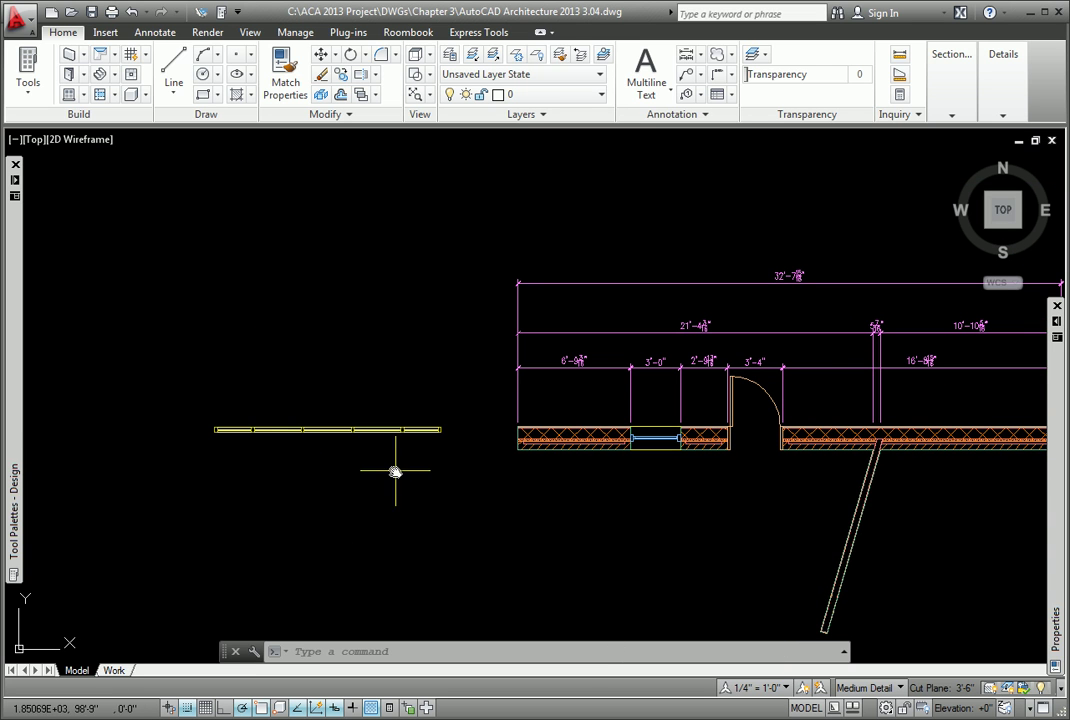
pyautogui.click(358, 432)
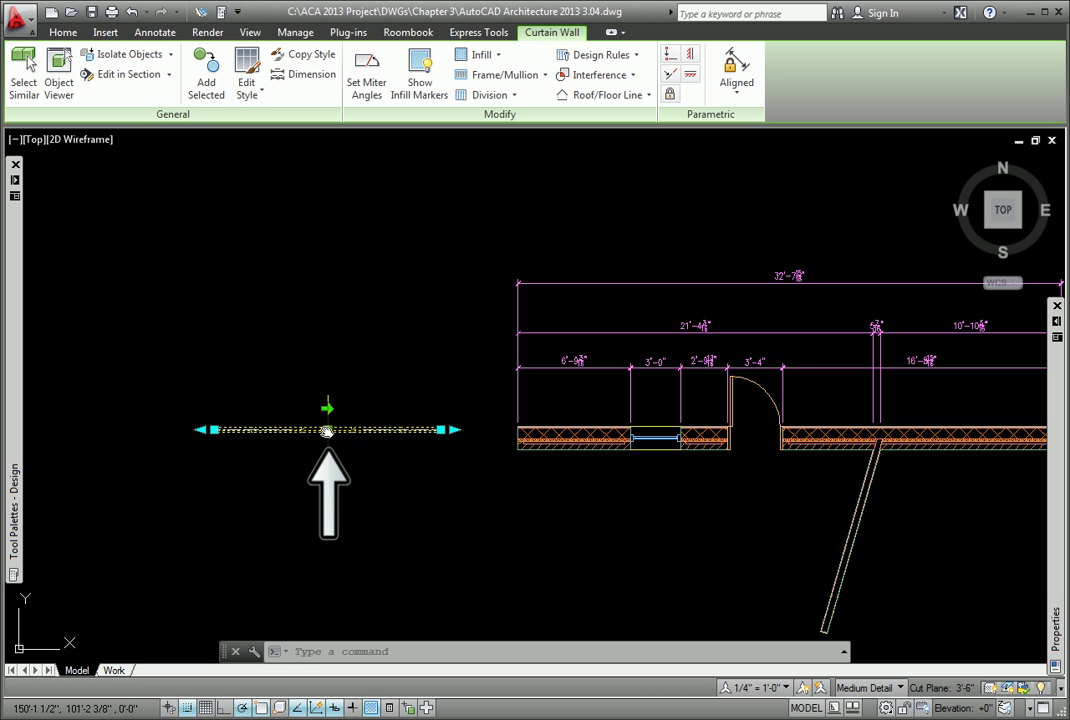
pyautogui.click(327, 431)
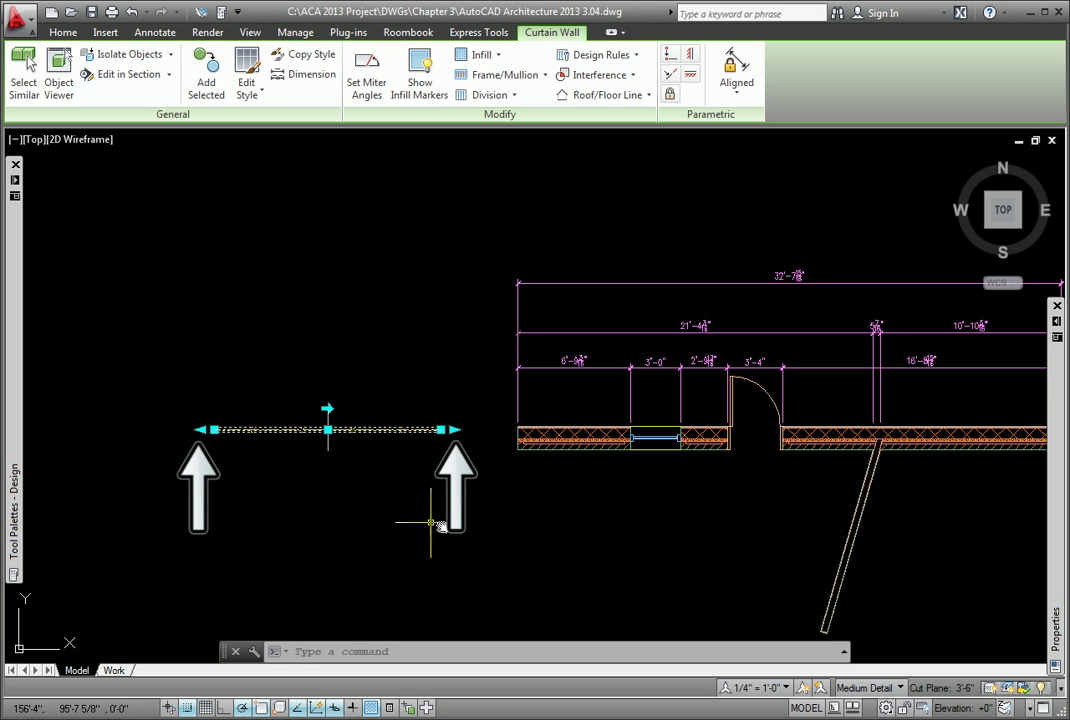
pyautogui.press('Escape')
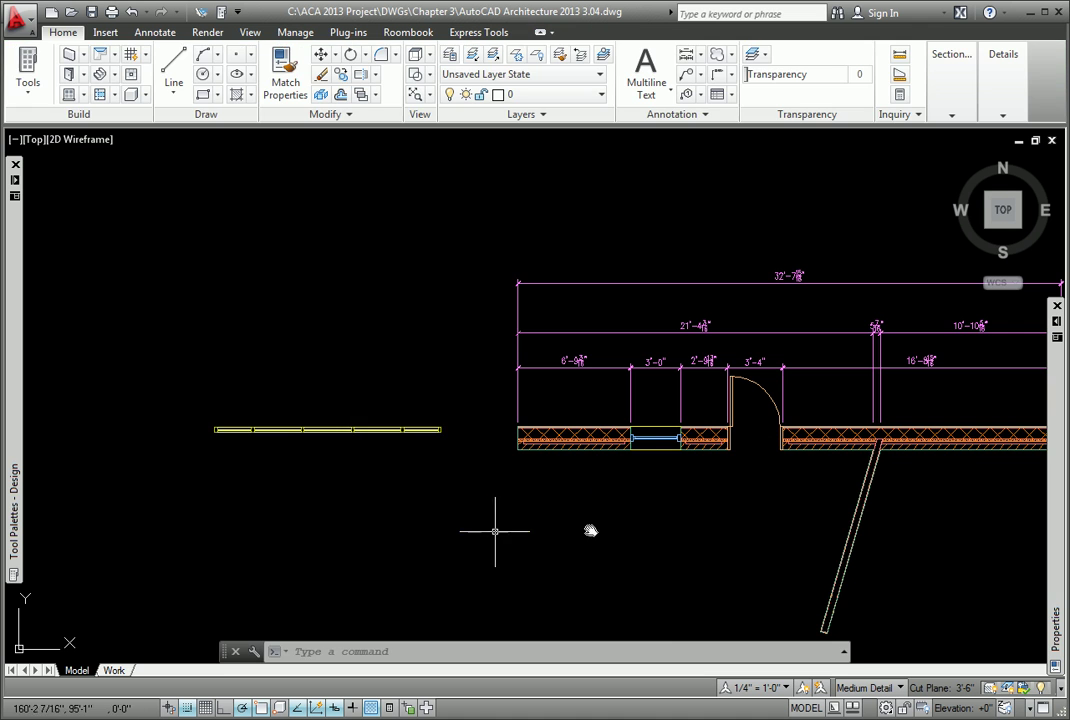
# Select the wall dimension chains and move them to a new position.
pyautogui.moveTo(590, 530); pyautogui.dragTo(435, 549, button='middle')
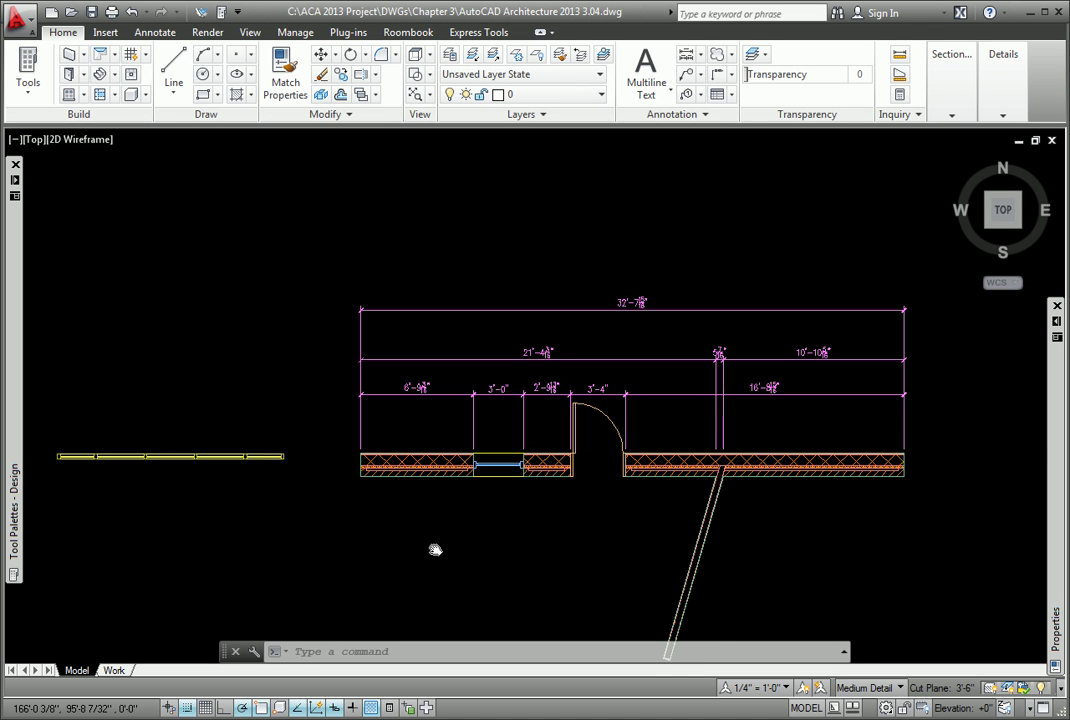
pyautogui.click(399, 392)
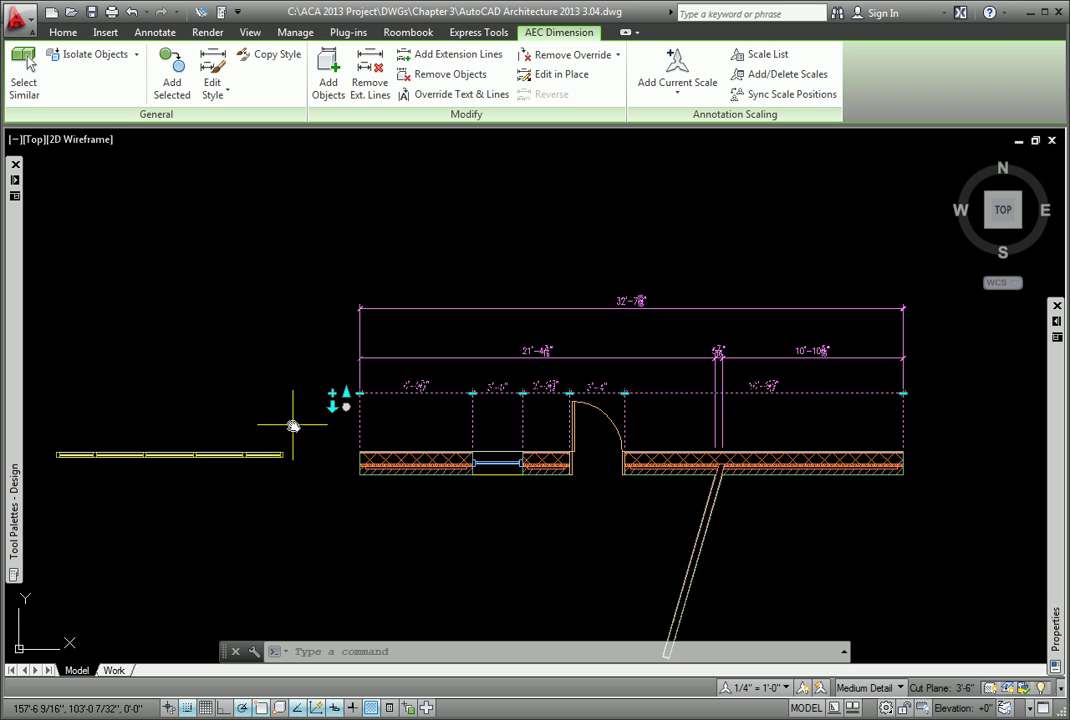
pyautogui.click(347, 395)
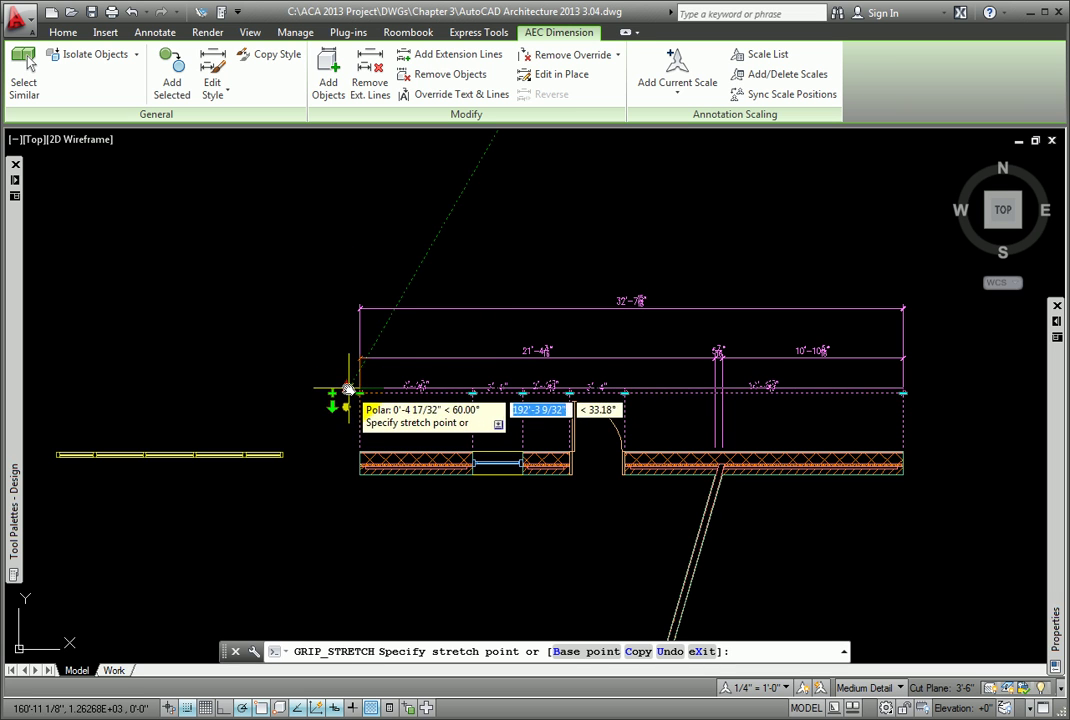
pyautogui.click(346, 388)
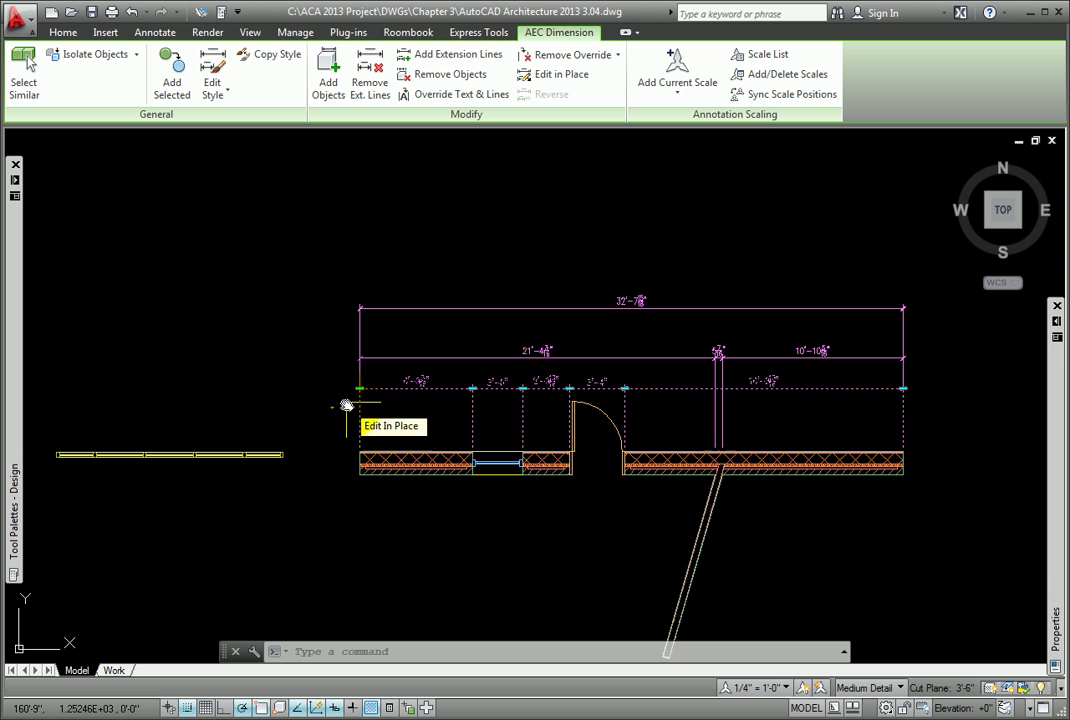
# Edit the dimension chain in place, shifting the first dimension text further right.
pyautogui.click(346, 402)
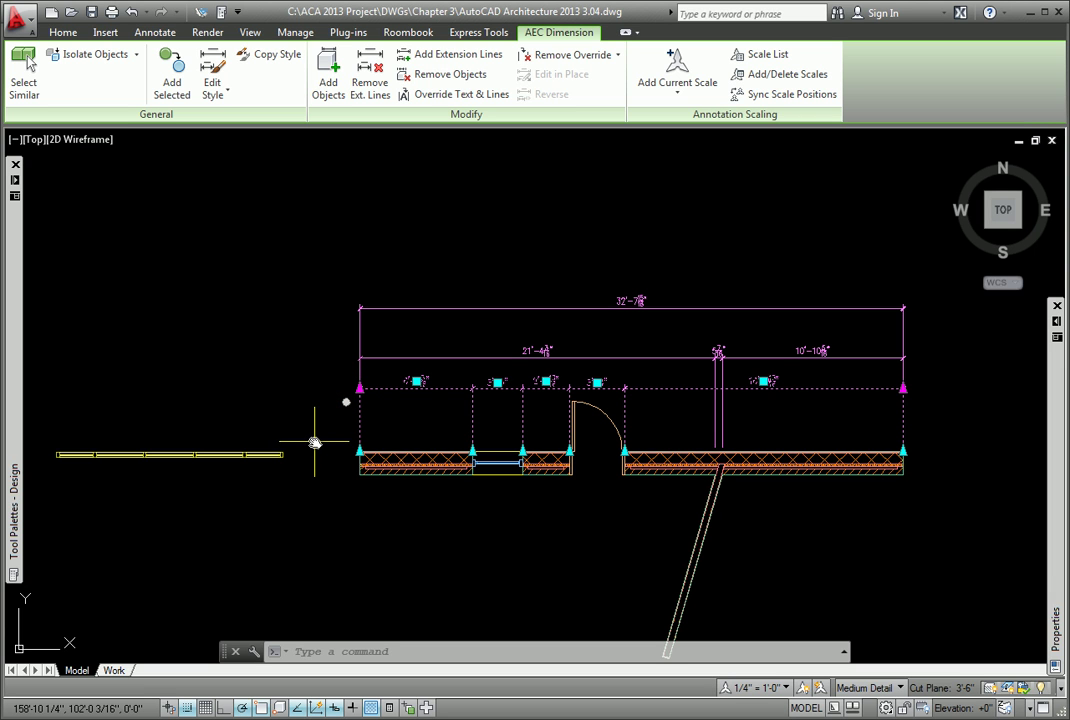
pyautogui.click(418, 381)
pyautogui.click(435, 381)
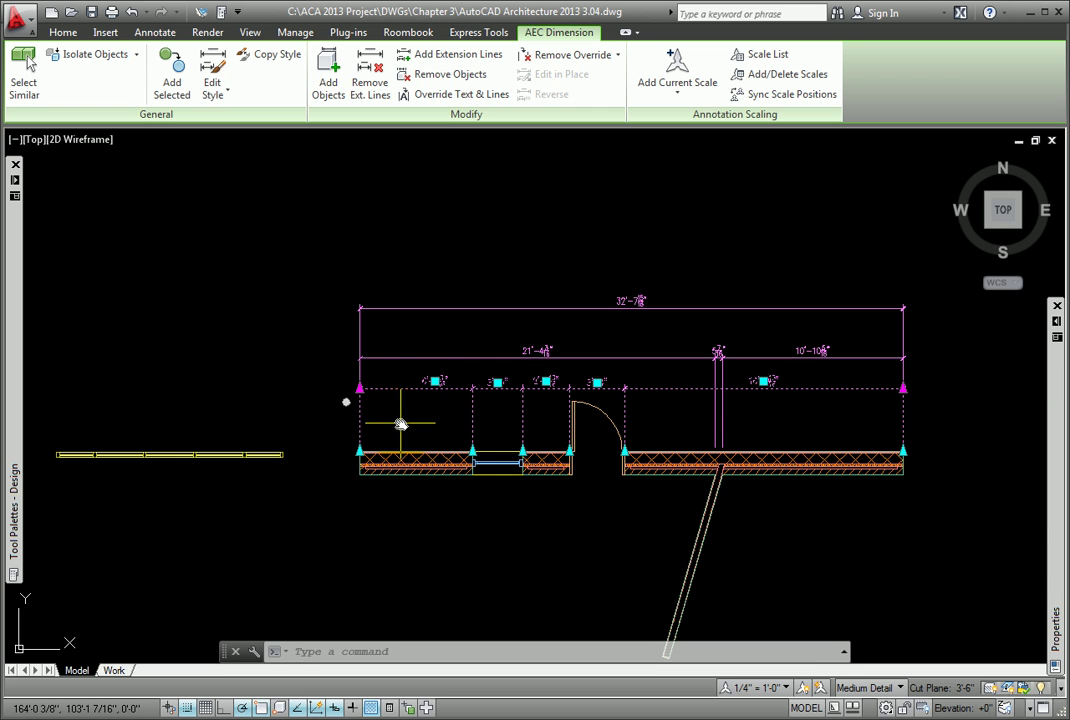
pyautogui.click(347, 401)
# Remove the extension line at the window's left edge, leaving a 9'-9 3/16" span.
pyautogui.scroll(3, 437, 421)
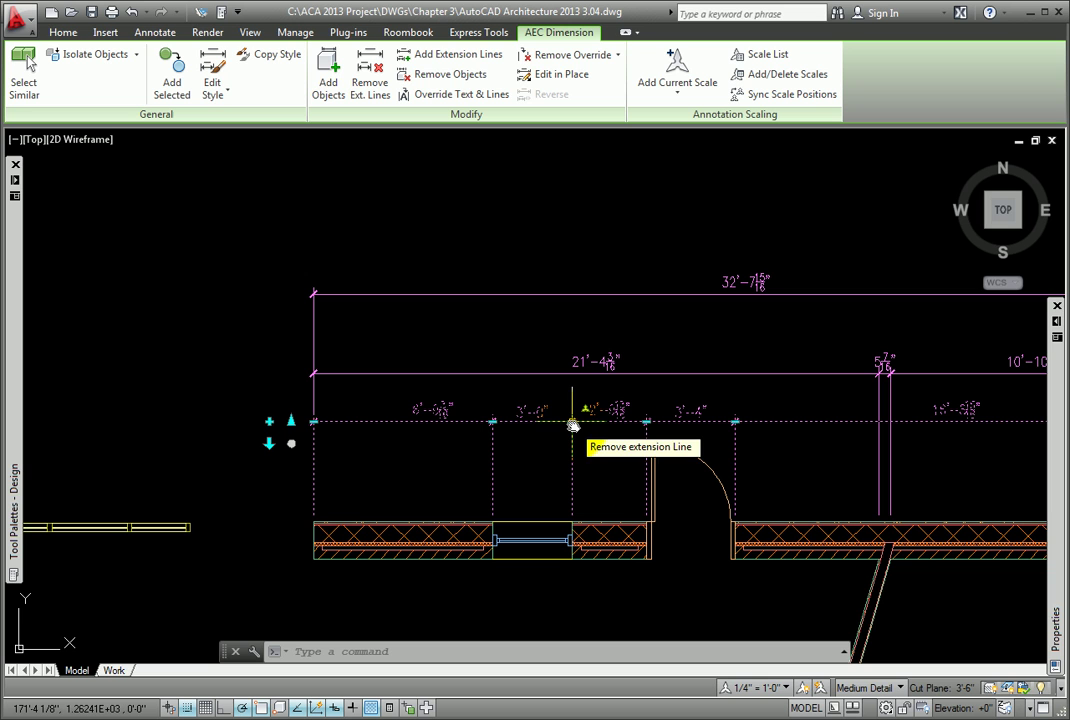
pyautogui.click(493, 422)
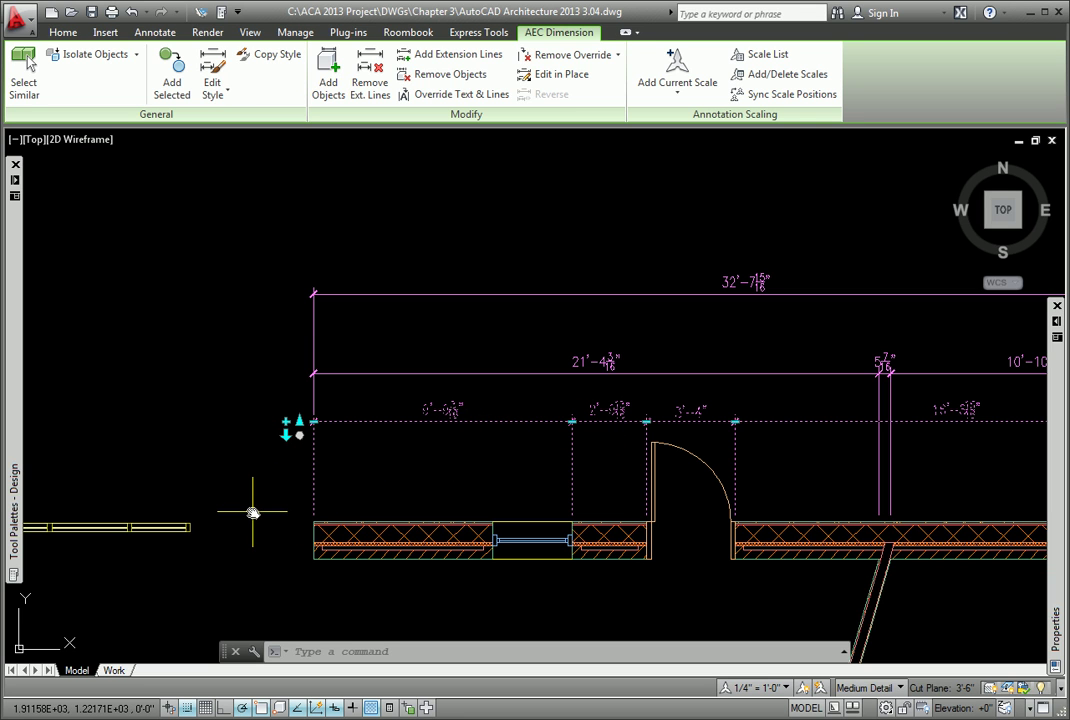
pyautogui.press('Escape')
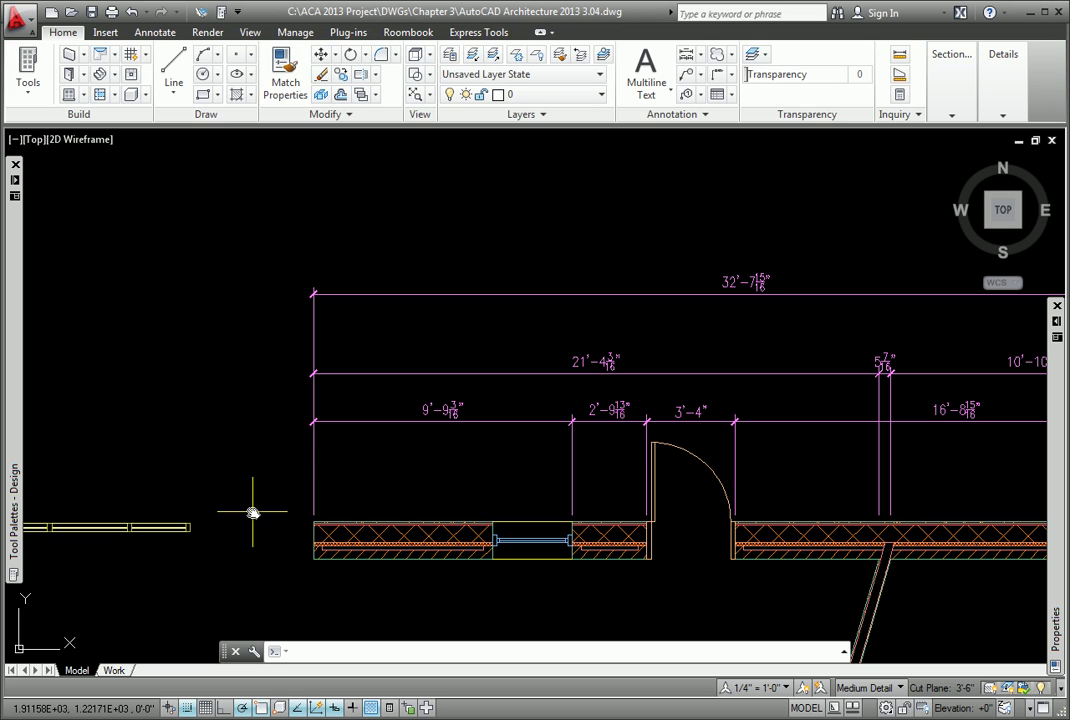